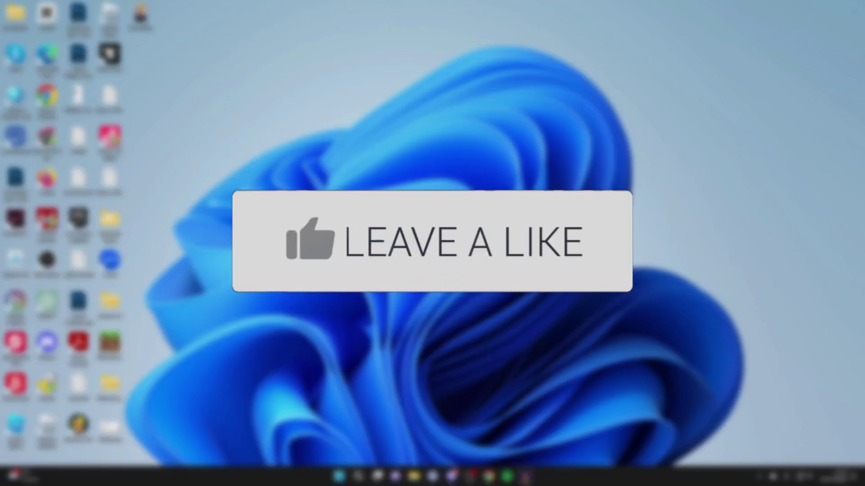
# Search 'lively wallp' in Chrome and go to the Lively Wallpaper site's download section.
pyautogui.click(488, 476)
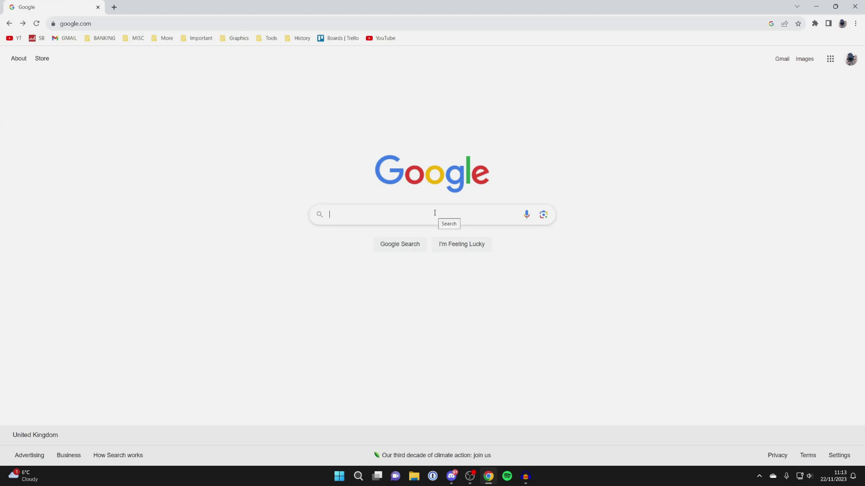
pyautogui.write('lively wallpaper')
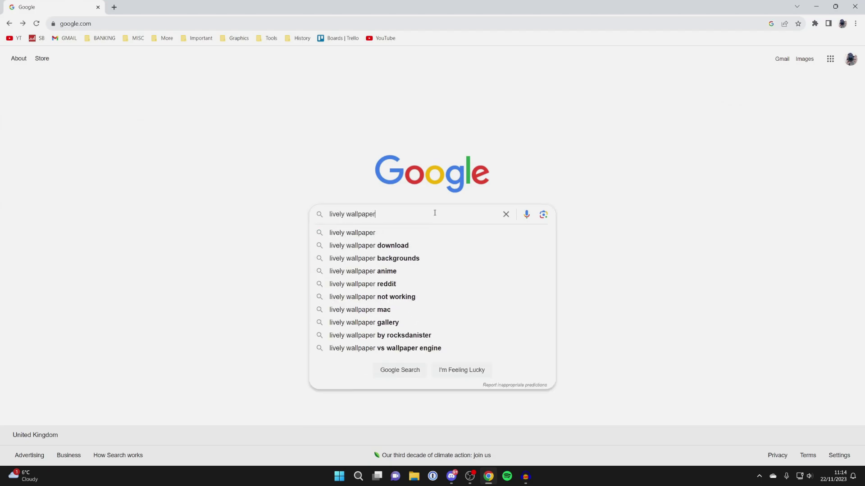
pyautogui.press('Return')
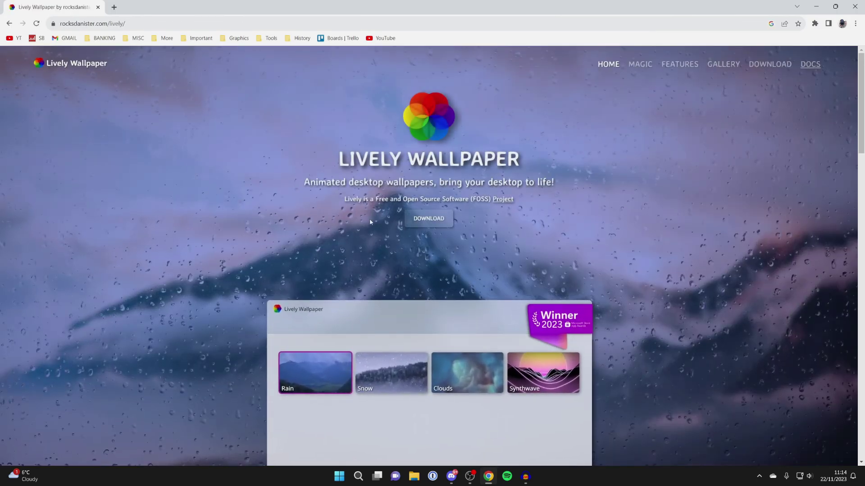
pyautogui.click(429, 225)
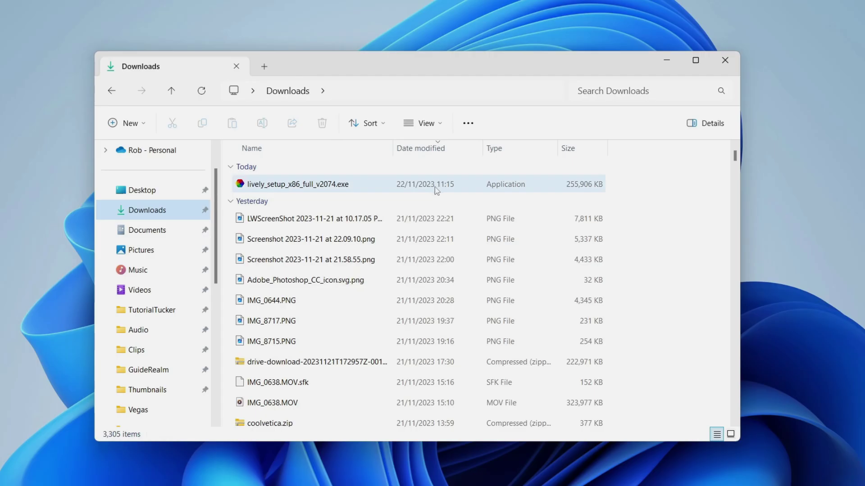
# Run lively_setup_x86_full_v2074.exe past SmartScreen, install for the current user in English, then launch Lively.
pyautogui.doubleClick(327, 186)
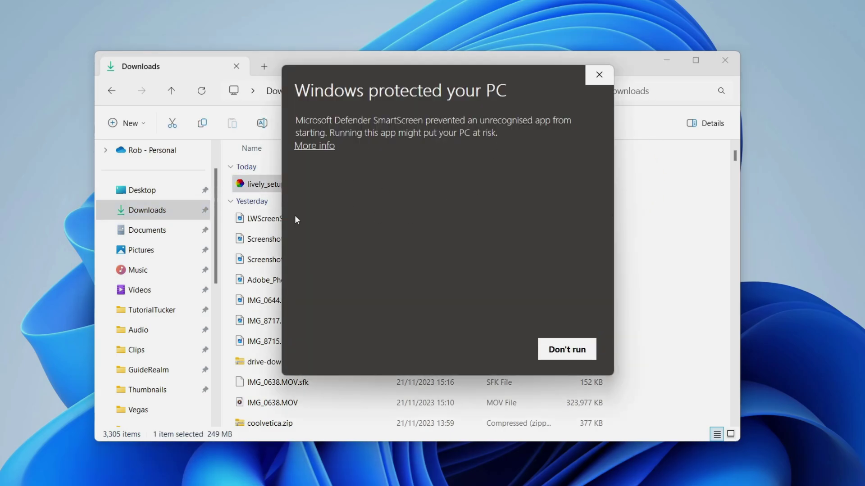
pyautogui.click(315, 146)
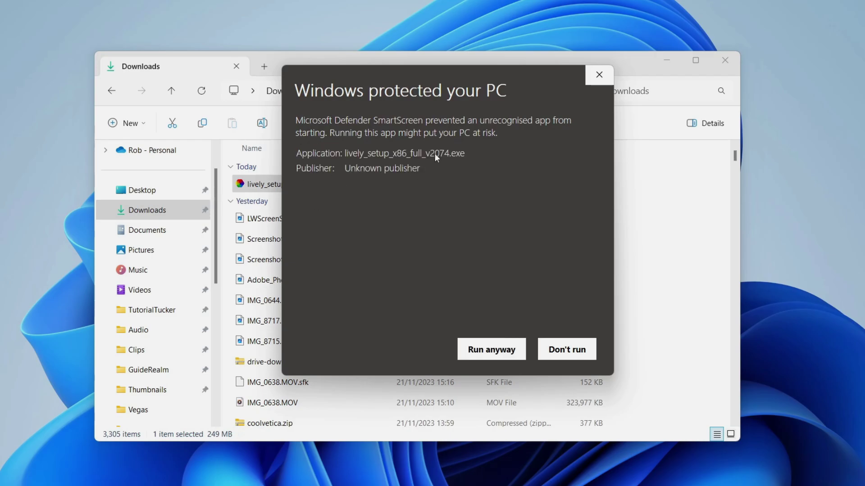
pyautogui.click(498, 351)
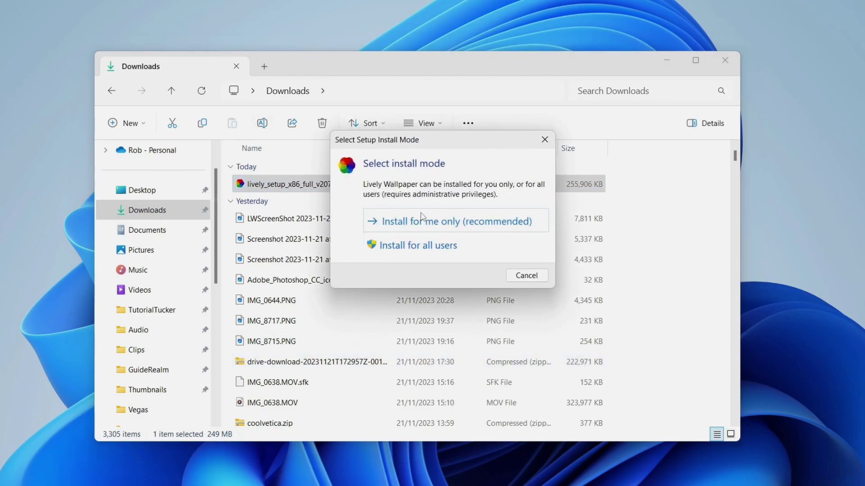
pyautogui.click(423, 227)
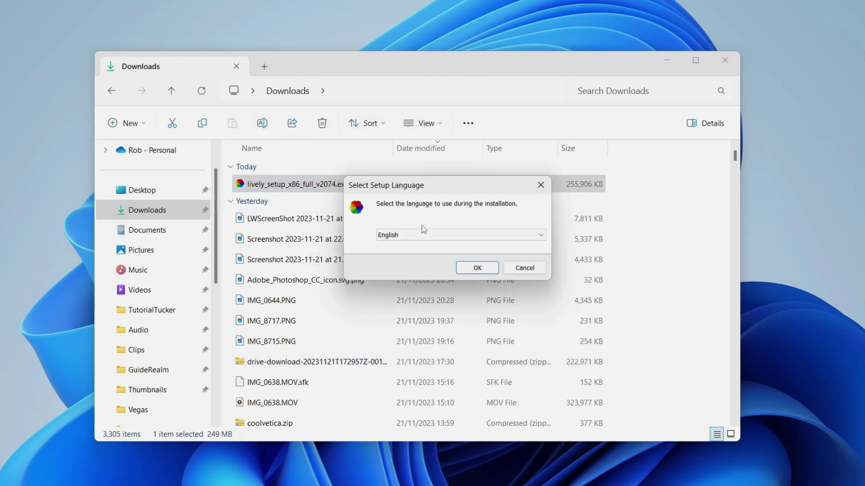
pyautogui.click(724, 60)
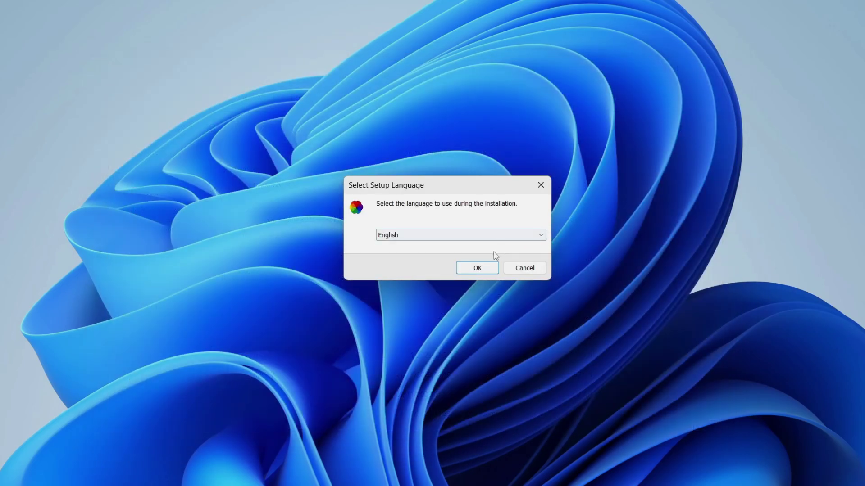
pyautogui.click(475, 268)
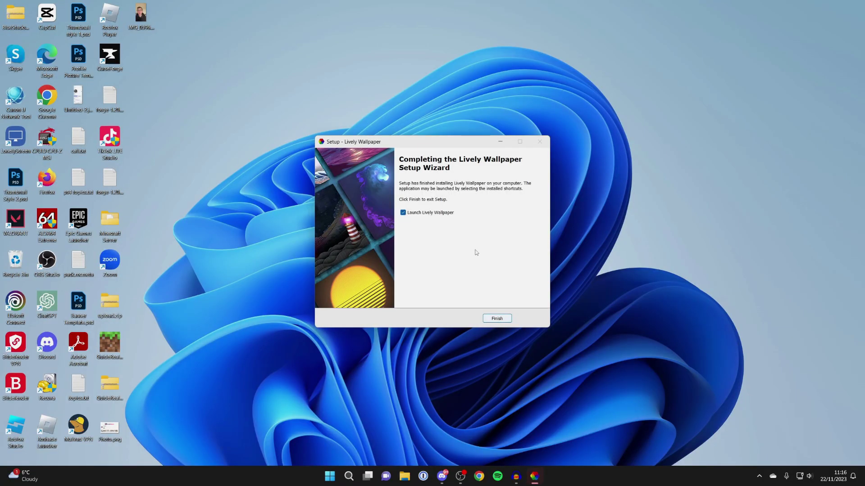
pyautogui.click(503, 317)
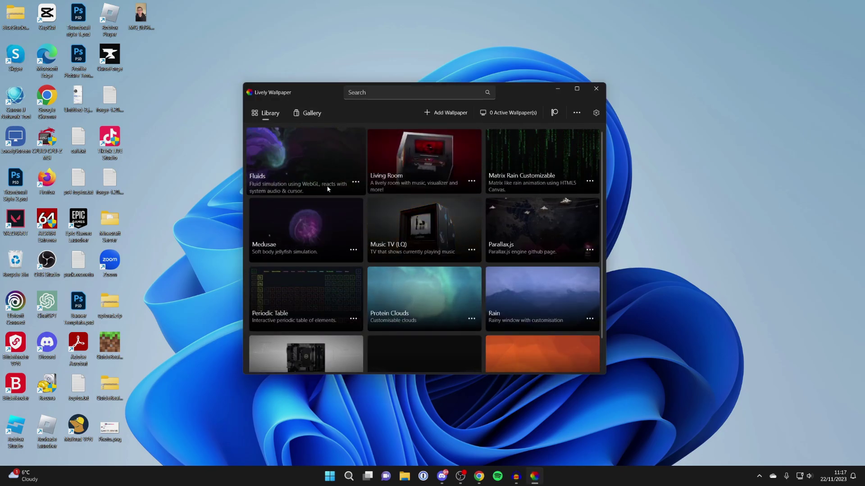
# Apply the Rain tile from the Library as wallpaper, then bring up its display settings.
pyautogui.scroll(-1, 360, 216)
pyautogui.scroll(1, 402, 253)
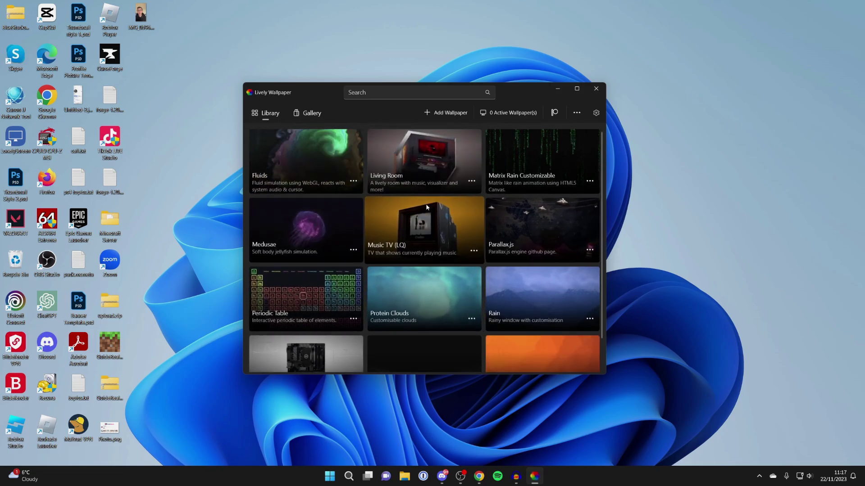
pyautogui.click(548, 302)
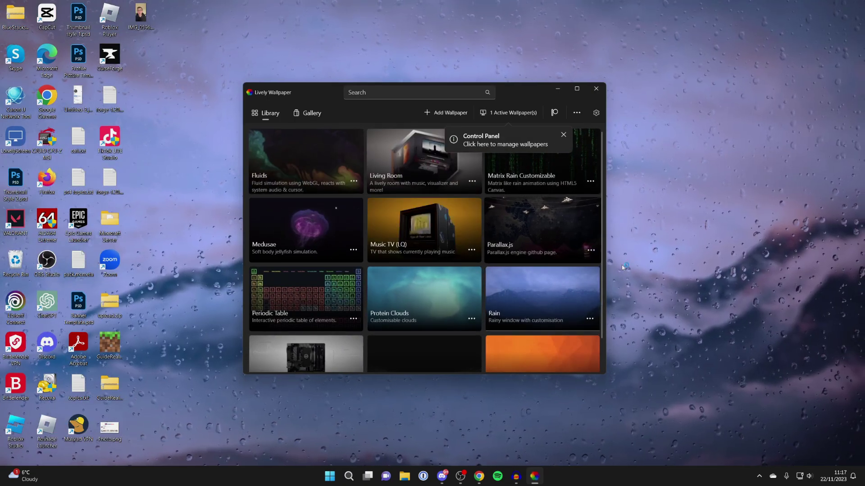
pyautogui.scroll(-2, 358, 208)
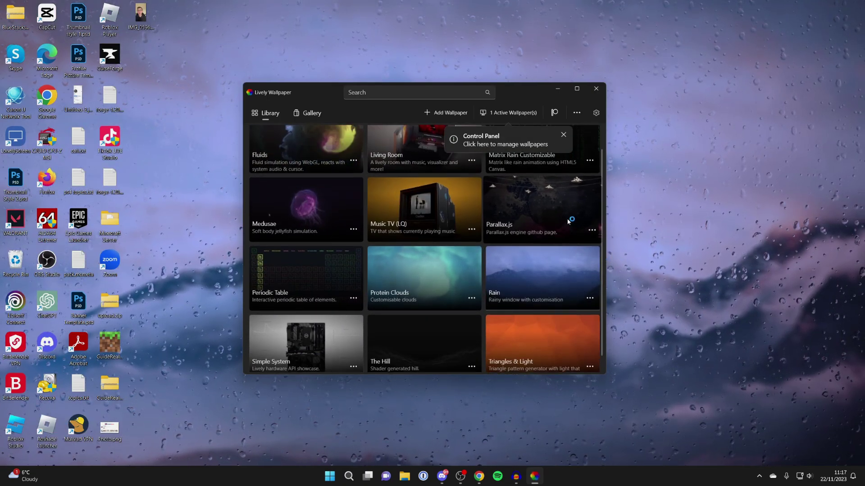
pyautogui.scroll(2, 358, 208)
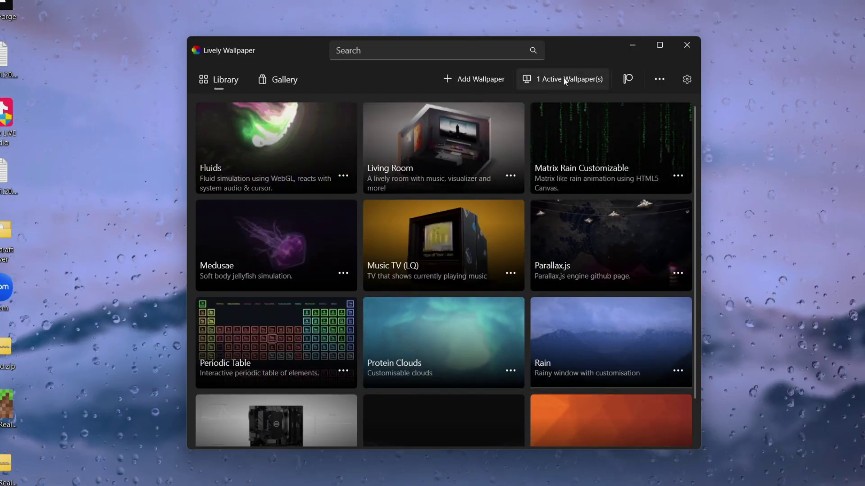
pyautogui.click(563, 77)
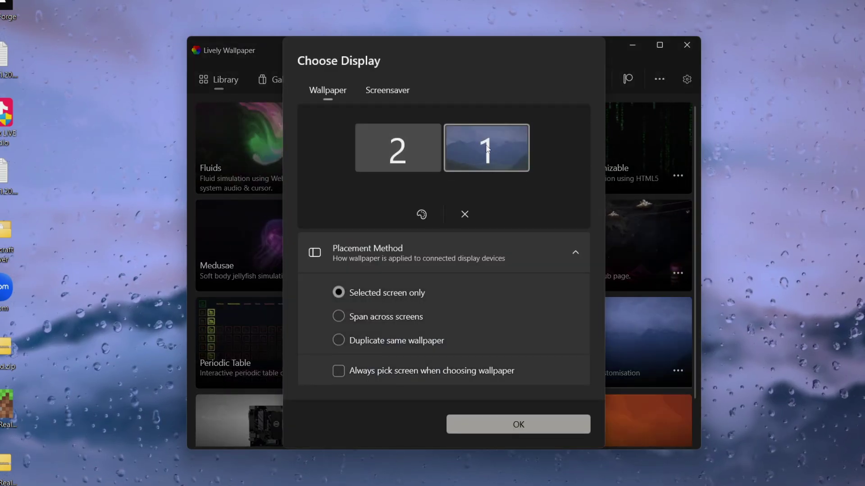
# Show the Rain wallpaper on both displays, start adding a wallpaper, and return to Chrome's results.
pyautogui.click(425, 149)
pyautogui.click(507, 138)
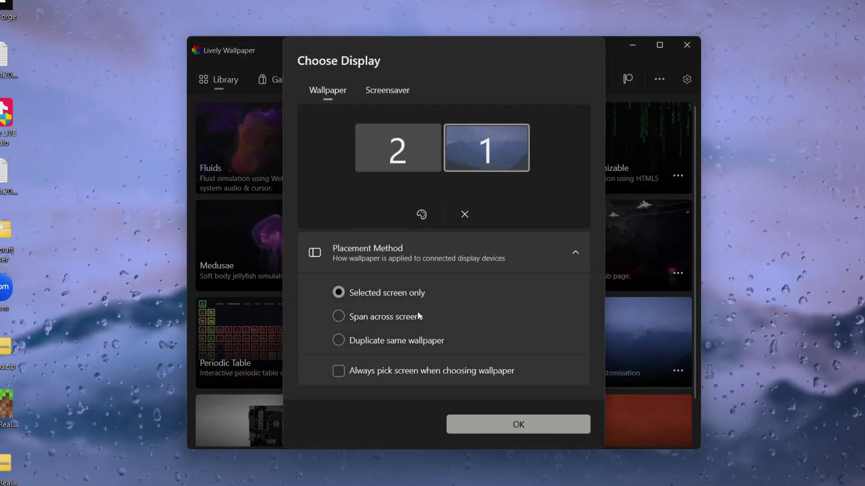
pyautogui.click(386, 342)
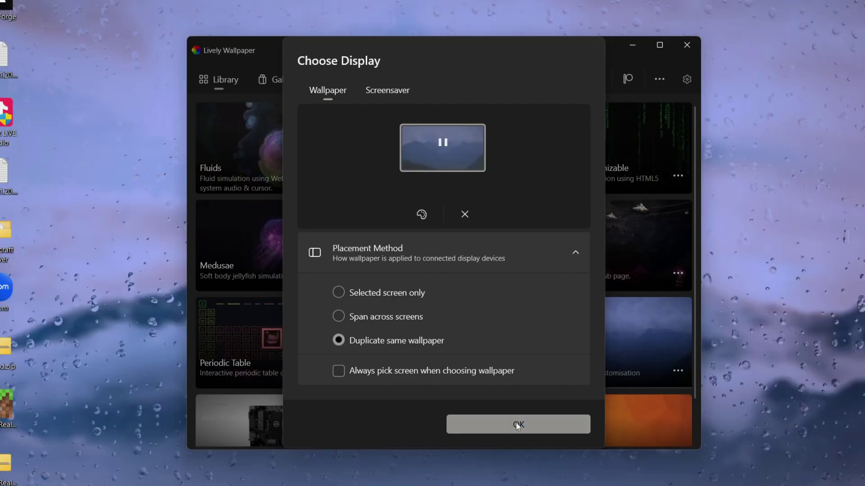
pyautogui.click(515, 422)
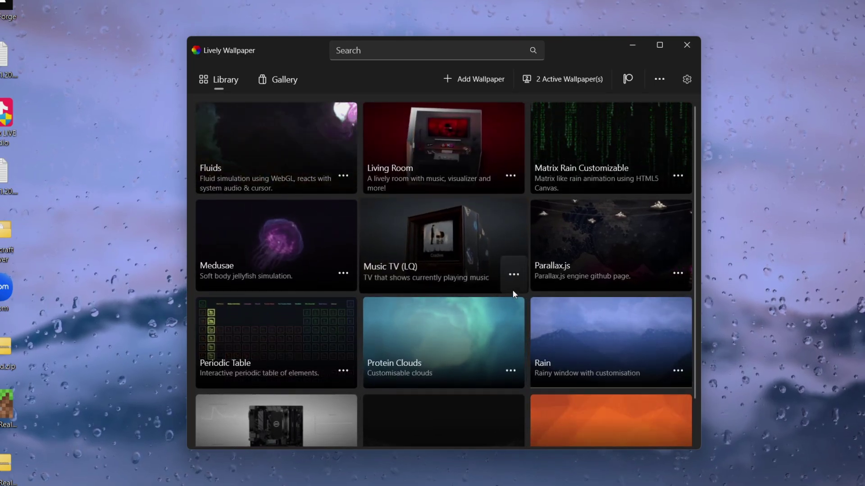
pyautogui.click(473, 80)
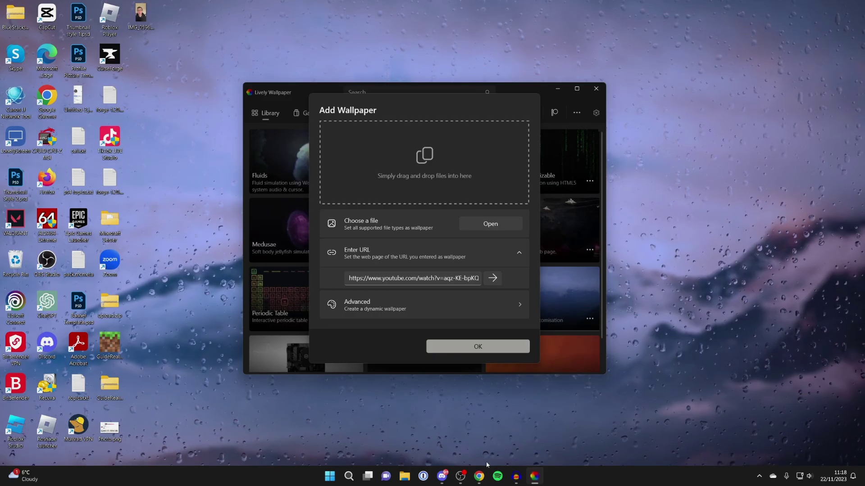
pyautogui.click(479, 476)
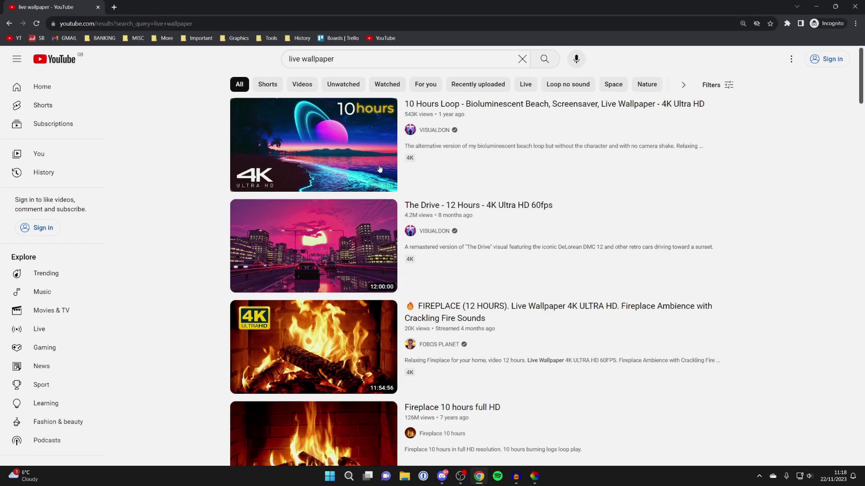
# Copy the share link of 'The Drive - 12 Hours - 4K Ultra HD 60fps' and minimize Chrome.
pyautogui.scroll(-2, 379, 169)
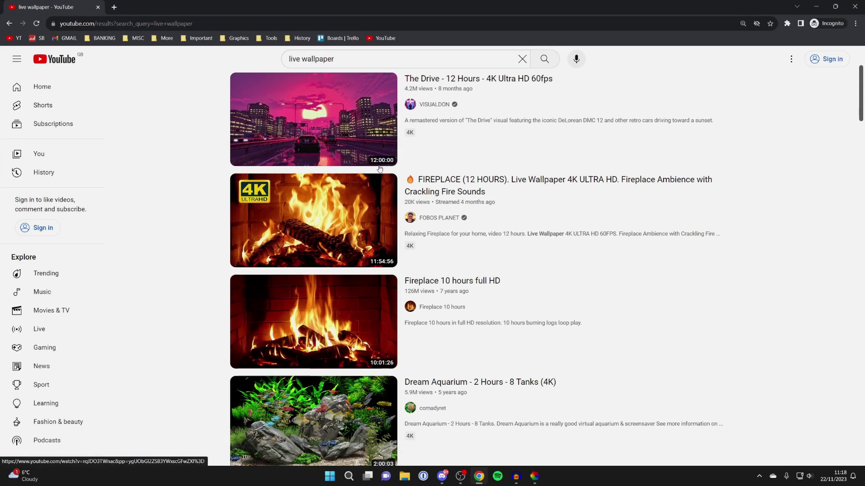
pyautogui.scroll(2, 379, 169)
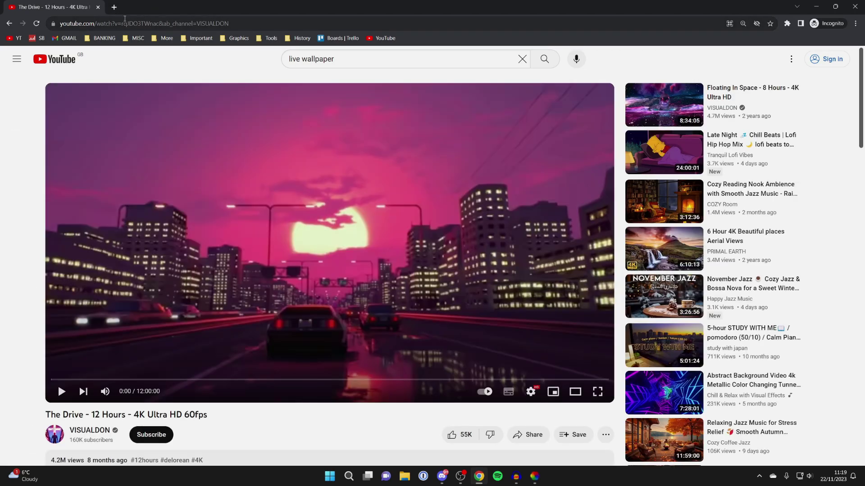
pyautogui.scroll(-1, 210, 80)
pyautogui.click(526, 391)
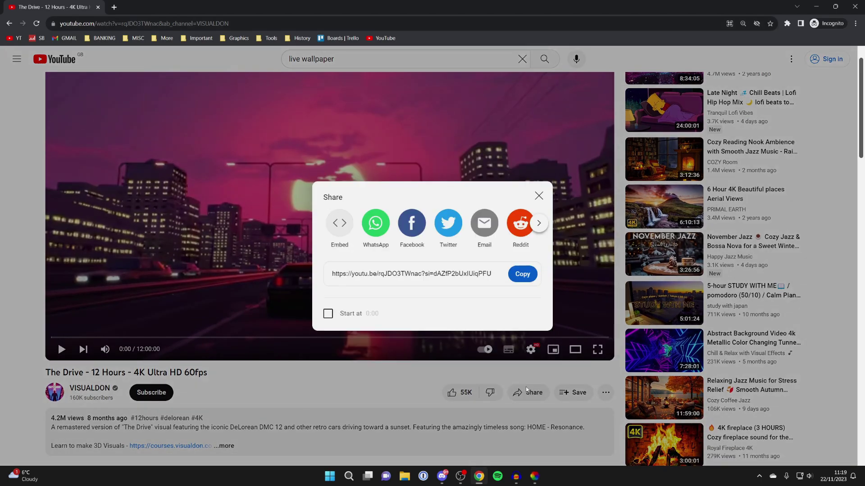
pyautogui.click(516, 275)
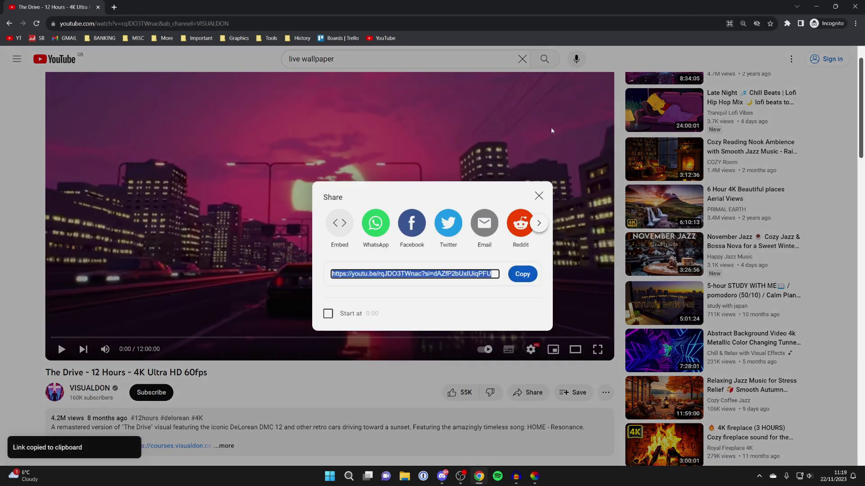
pyautogui.click(816, 6)
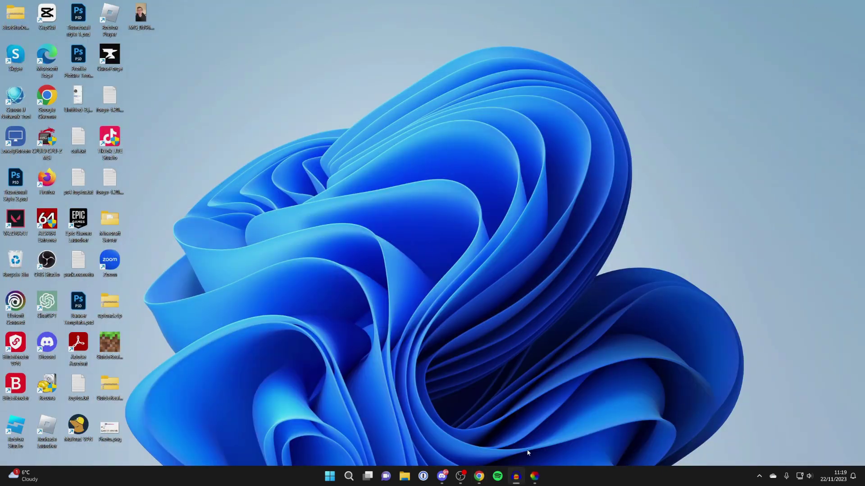
# In Add Wallpaper, replace the URL with the copied youtu.be link, load it, and confirm it as wallpaper.
pyautogui.click(531, 479)
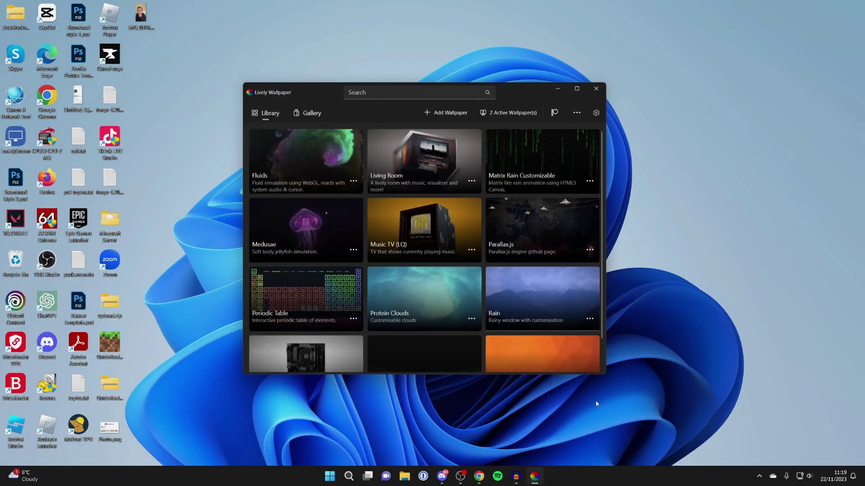
pyautogui.click(444, 112)
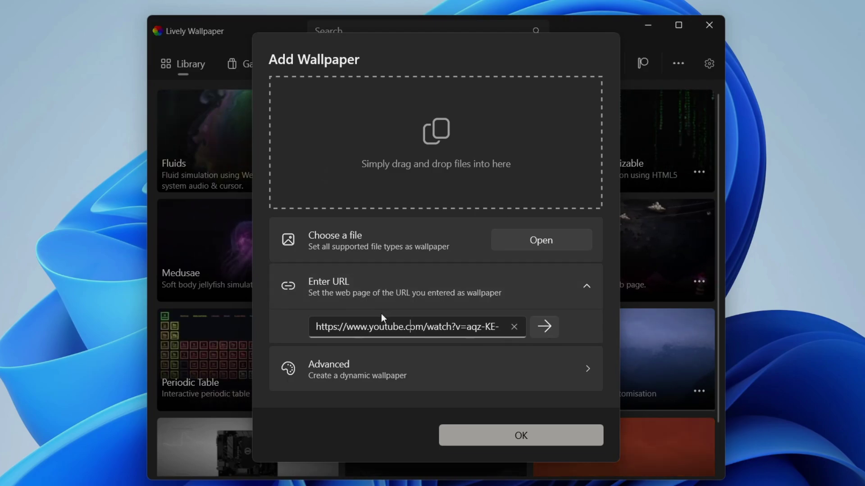
pyautogui.click(518, 329)
pyautogui.rightClick(317, 328)
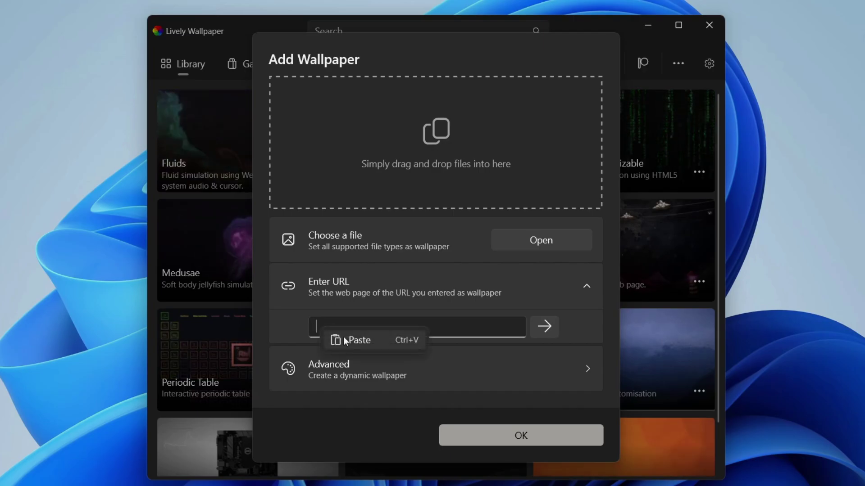
pyautogui.click(356, 341)
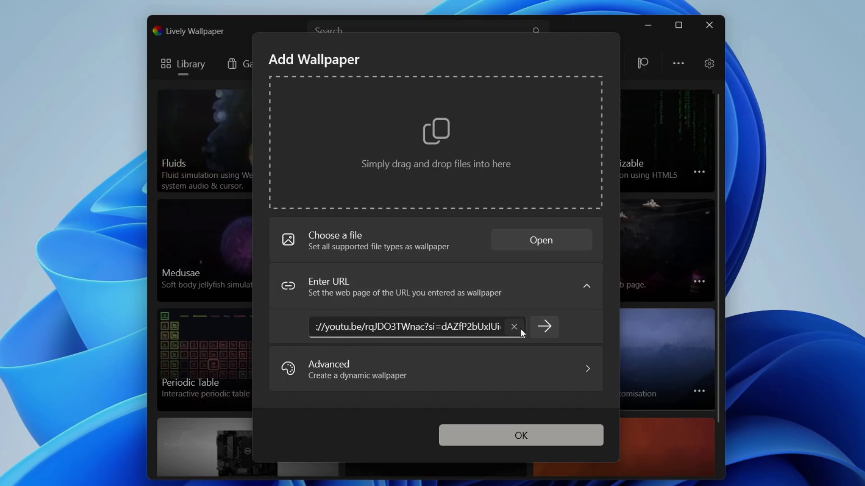
pyautogui.click(539, 330)
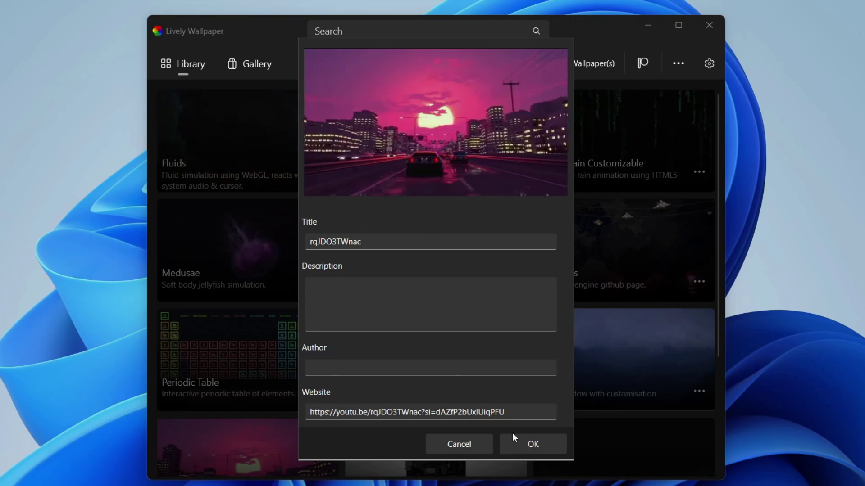
pyautogui.click(536, 448)
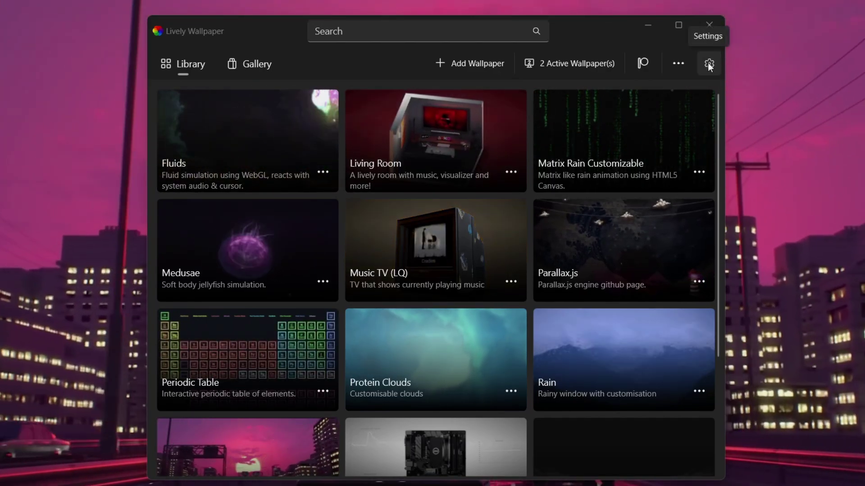
# Drag the Audio Volume slider in Settings to 0, then close Lively to the system tray.
pyautogui.click(709, 64)
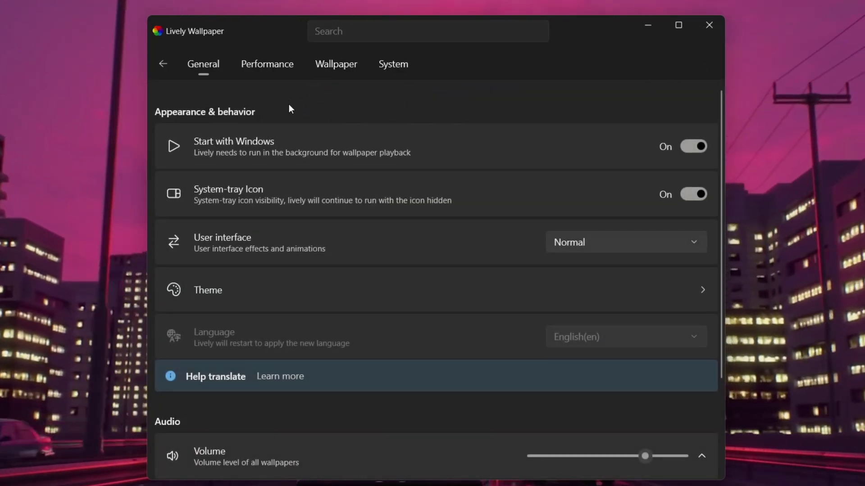
pyautogui.scroll(-3, 611, 392)
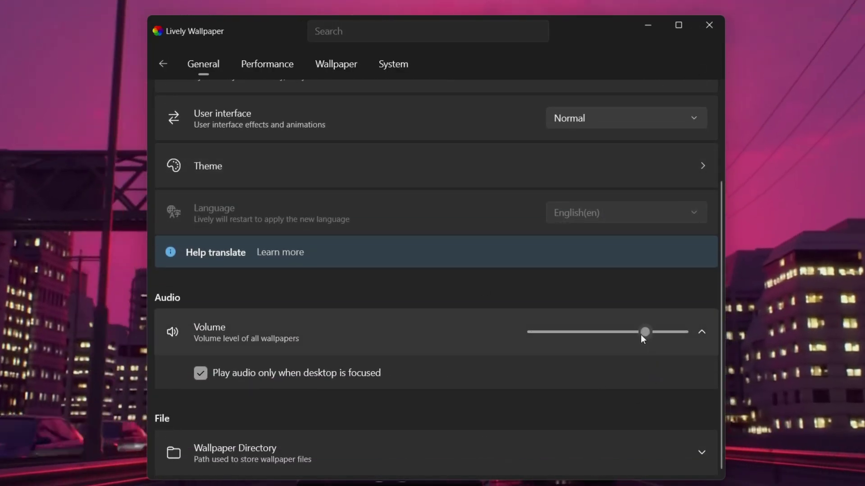
pyautogui.moveTo(637, 332); pyautogui.dragTo(622, 332)
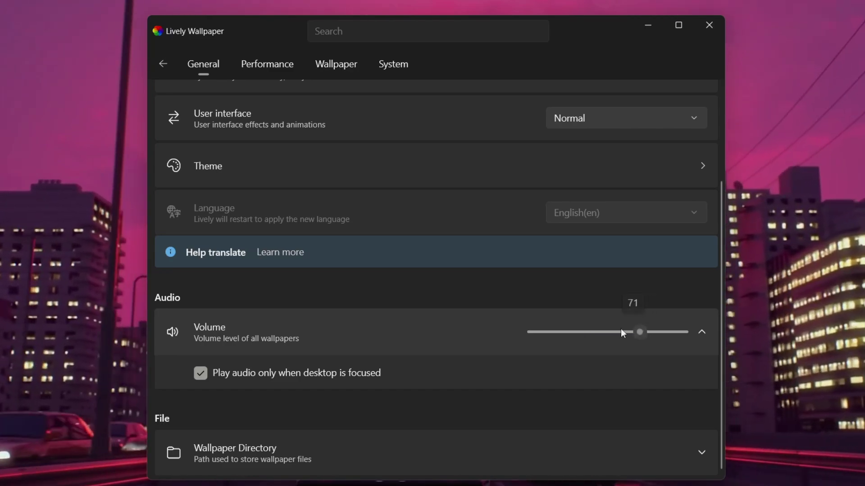
pyautogui.moveTo(490, 339); pyautogui.dragTo(316, 302)
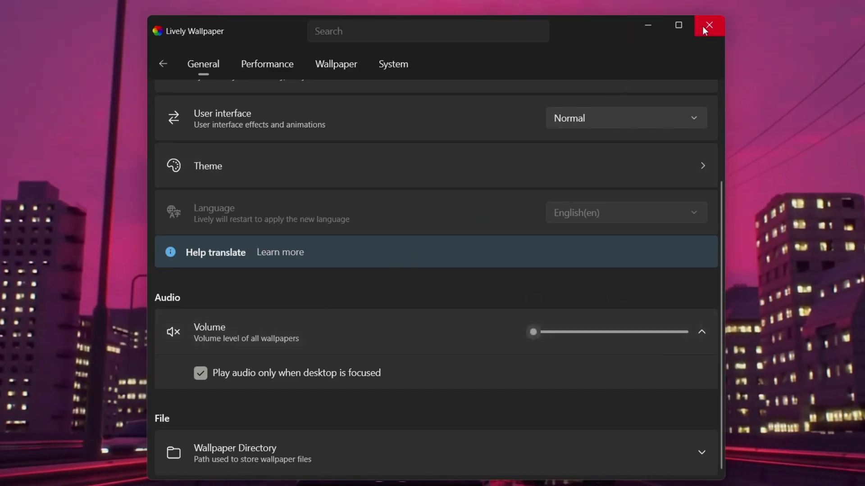
pyautogui.click(705, 28)
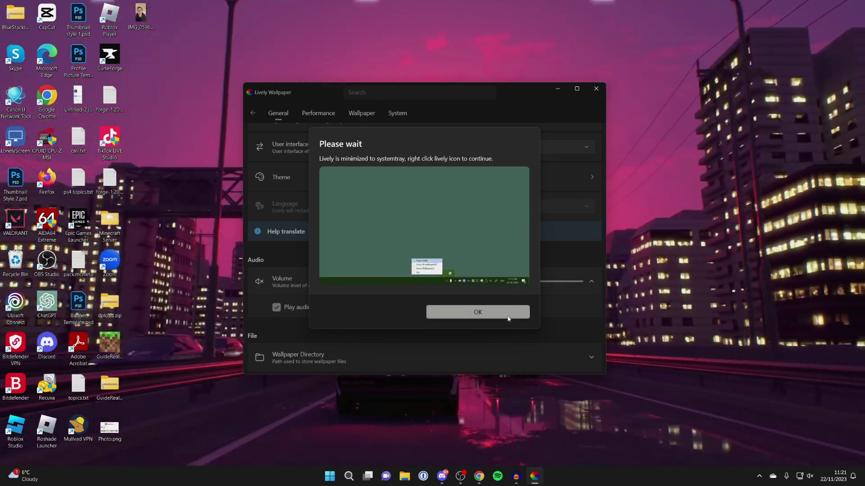
pyautogui.click(507, 315)
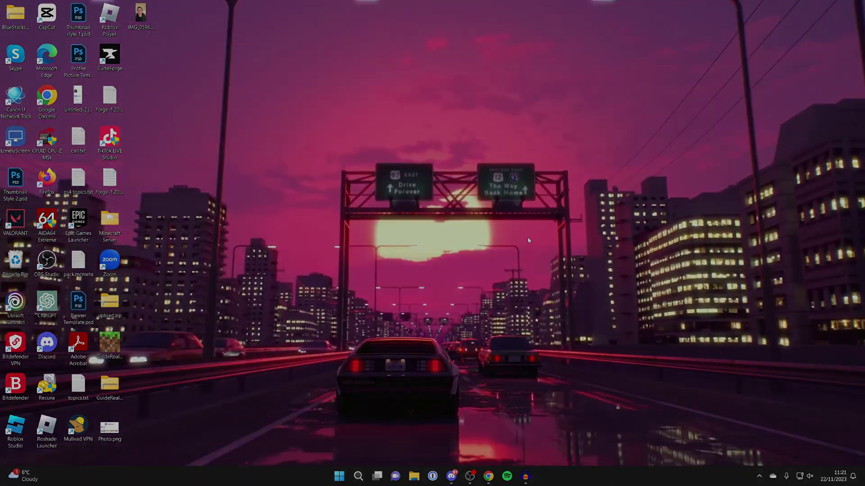